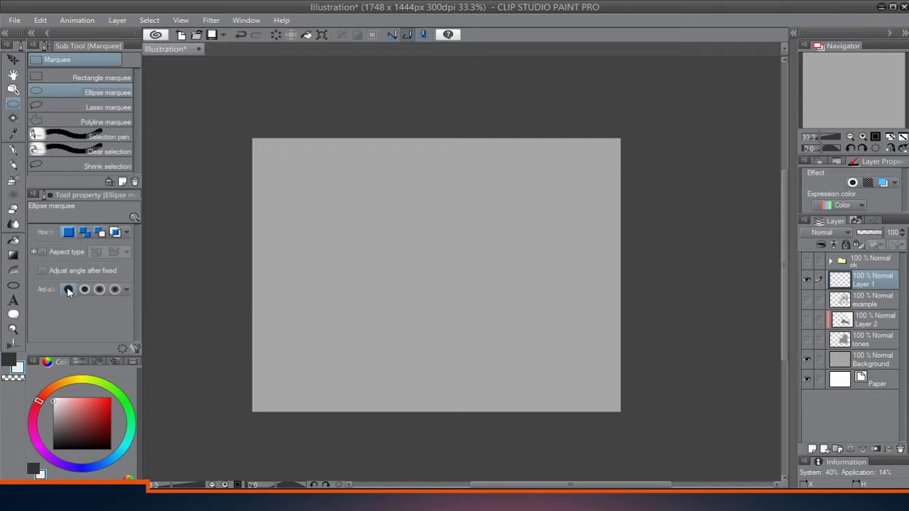
# - Drag an elliptical marquee circle across the middle of the grey canvas
pyautogui.moveTo(347, 185)
pyautogui.mouseDown()
pyautogui.moveTo(489, 351)
pyautogui.moveTo(549, 374)
pyautogui.mouseUp()
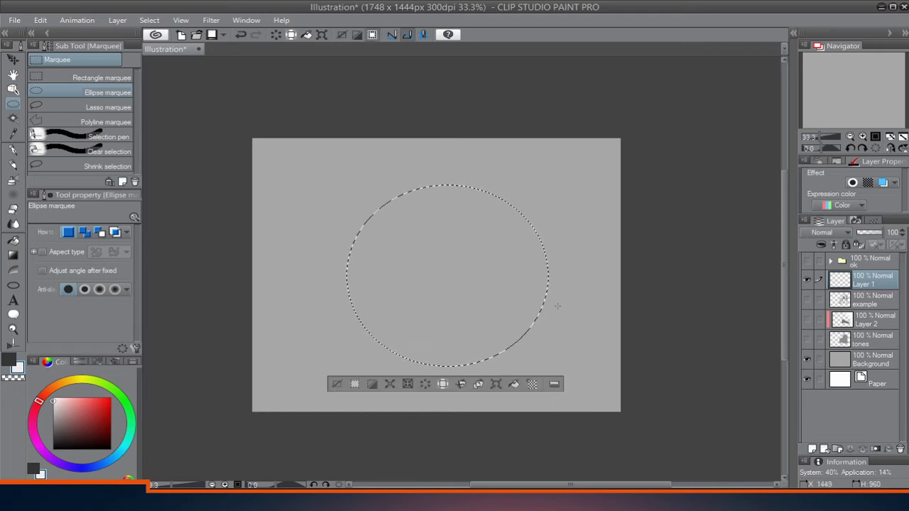
# - Fill the selection white and draw yellow-green, green and blue guide lines across it
pyautogui.hotkey('alt', 'Delete')
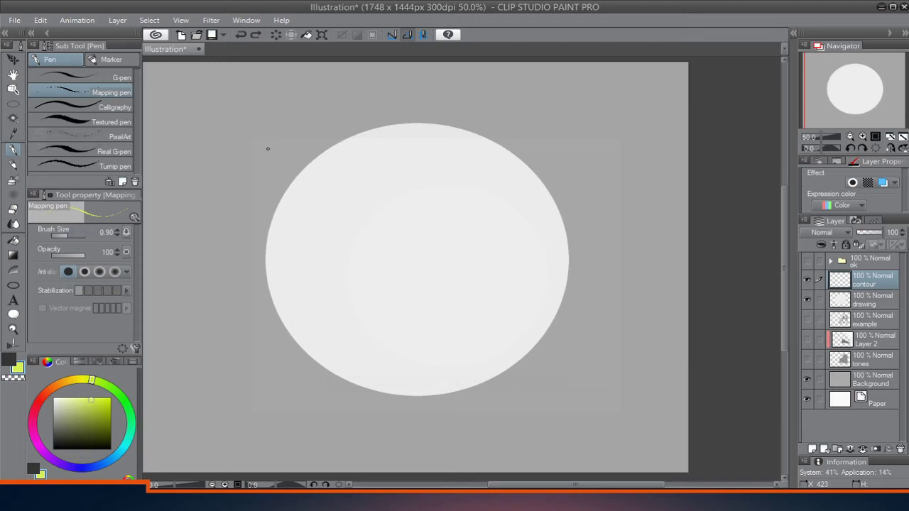
pyautogui.moveTo(269, 151); pyautogui.dragTo(575, 178)
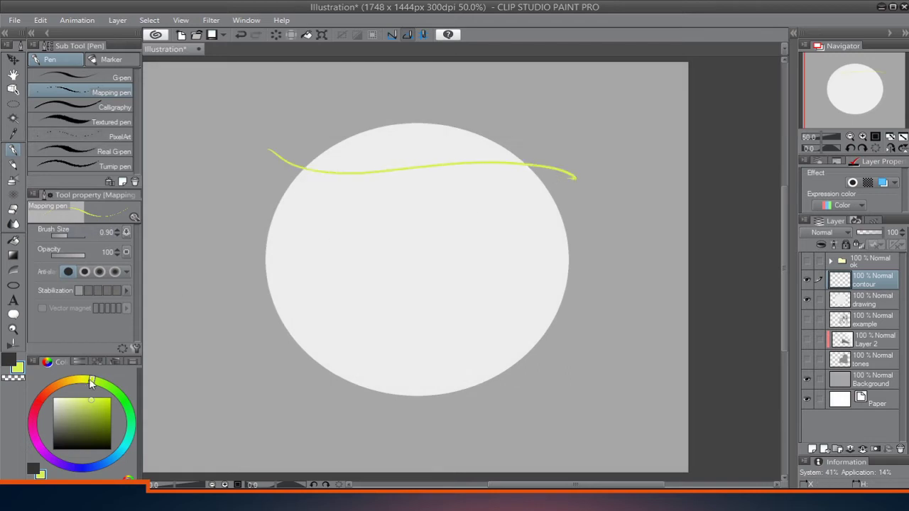
pyautogui.moveTo(91, 381); pyautogui.dragTo(129, 409)
pyautogui.moveTo(242, 271); pyautogui.dragTo(602, 288)
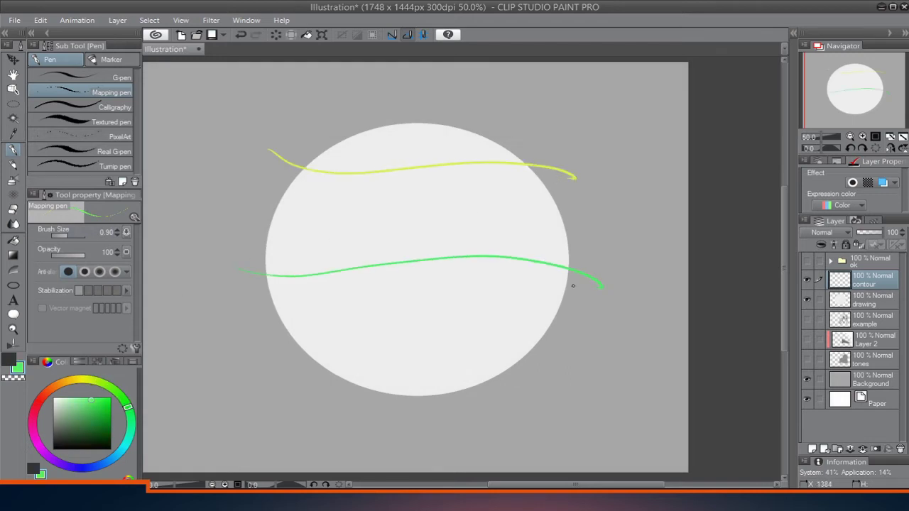
pyautogui.moveTo(127, 409); pyautogui.dragTo(116, 455)
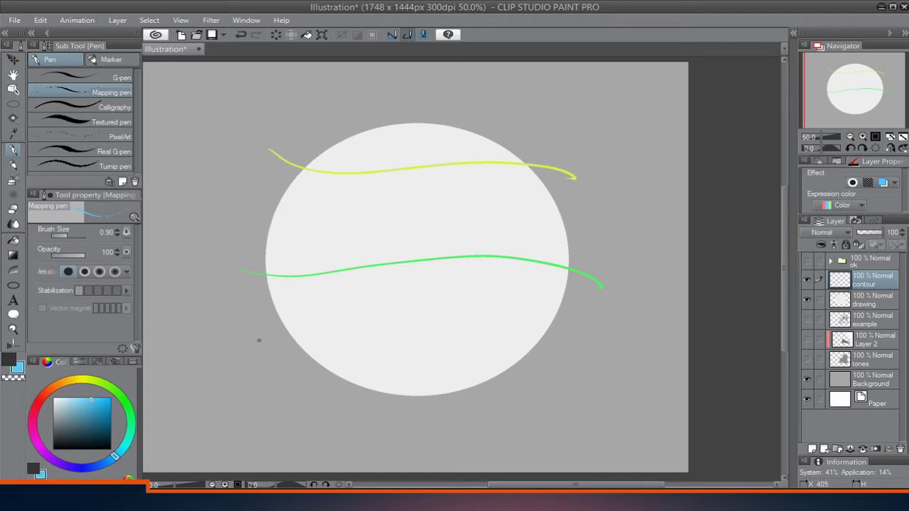
pyautogui.moveTo(259, 355); pyautogui.dragTo(547, 356)
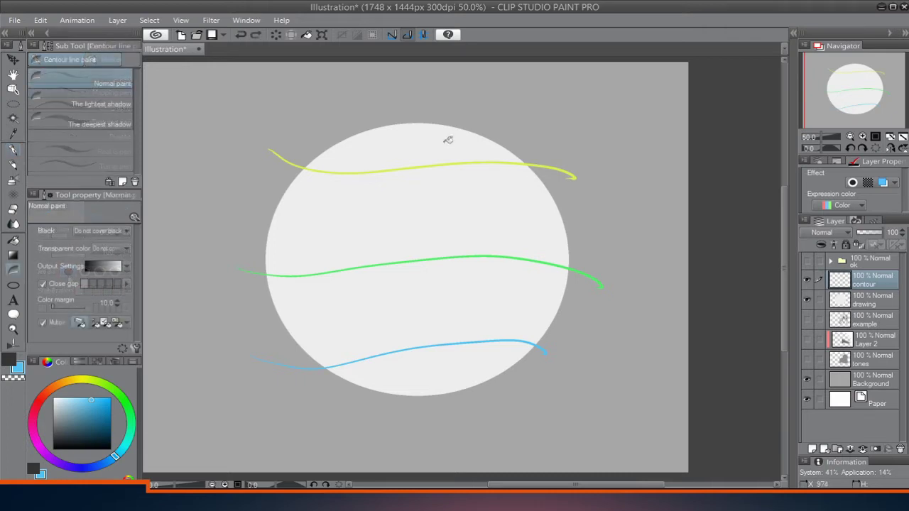
# - Contour-line fill the top, middle, lower and bottom regions into a yellow-green-to-blue gradient
pyautogui.click(448, 140)
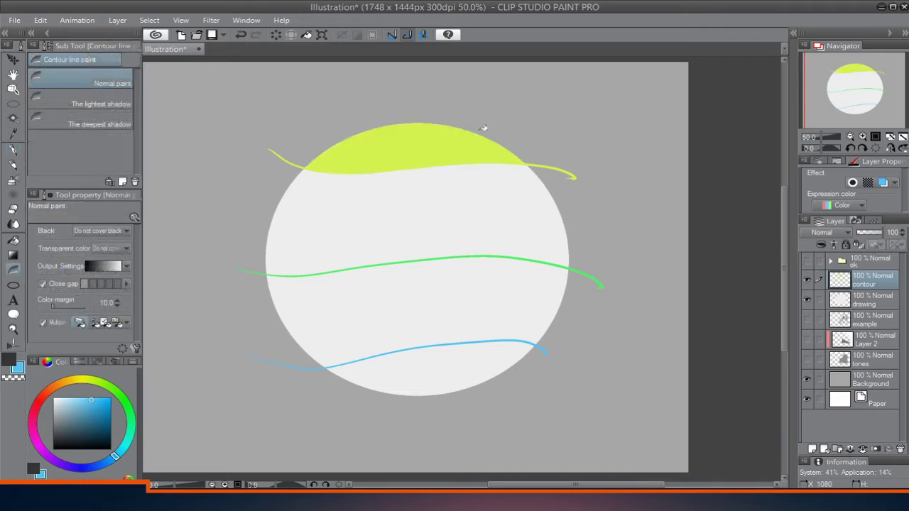
pyautogui.click(437, 188)
pyautogui.click(424, 290)
pyautogui.click(439, 351)
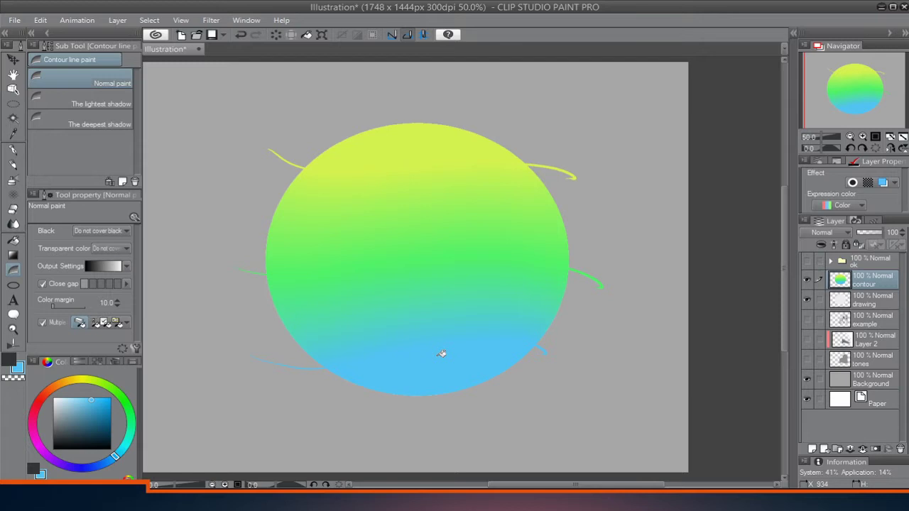
pyautogui.moveTo(443, 247); pyautogui.dragTo(468, 238)
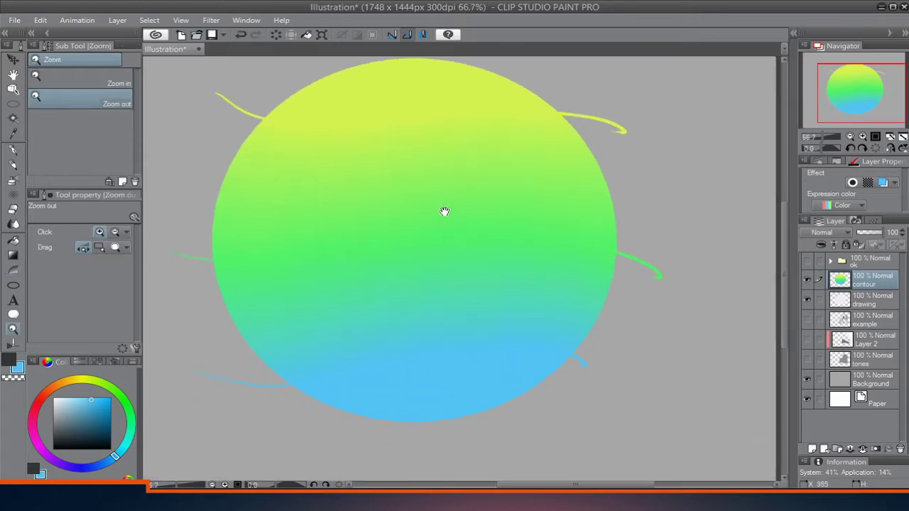
pyautogui.click(16, 269)
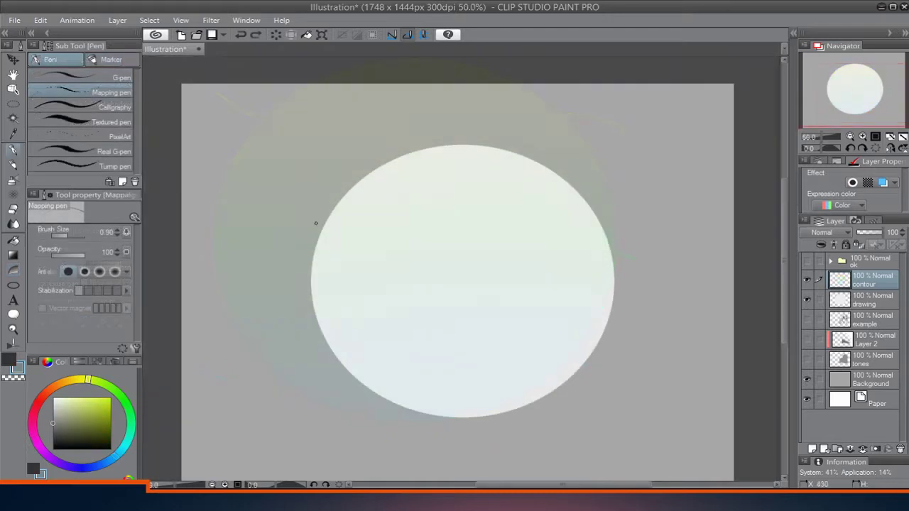
# - Draw light, mid and dark grey guide lines across the circle's top, middle and bottom
pyautogui.moveTo(63, 402); pyautogui.dragTo(51, 404)
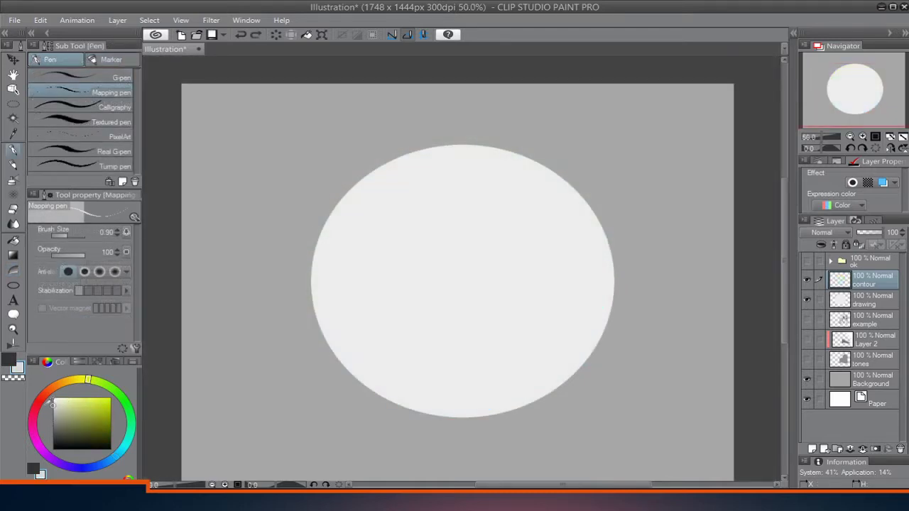
pyautogui.moveTo(293, 285); pyautogui.dragTo(652, 162)
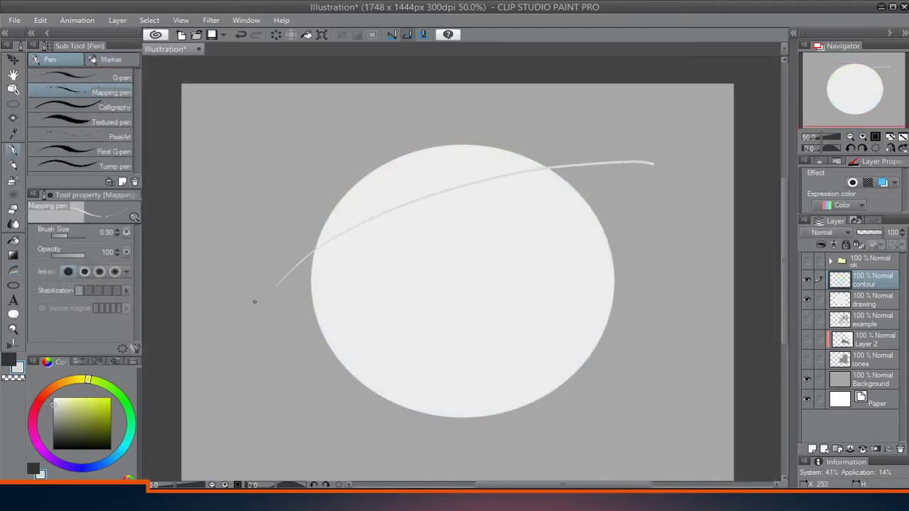
pyautogui.moveTo(69, 403); pyautogui.dragTo(53, 419)
pyautogui.moveTo(313, 347); pyautogui.dragTo(614, 263)
pyautogui.moveTo(53, 420); pyautogui.dragTo(52, 431)
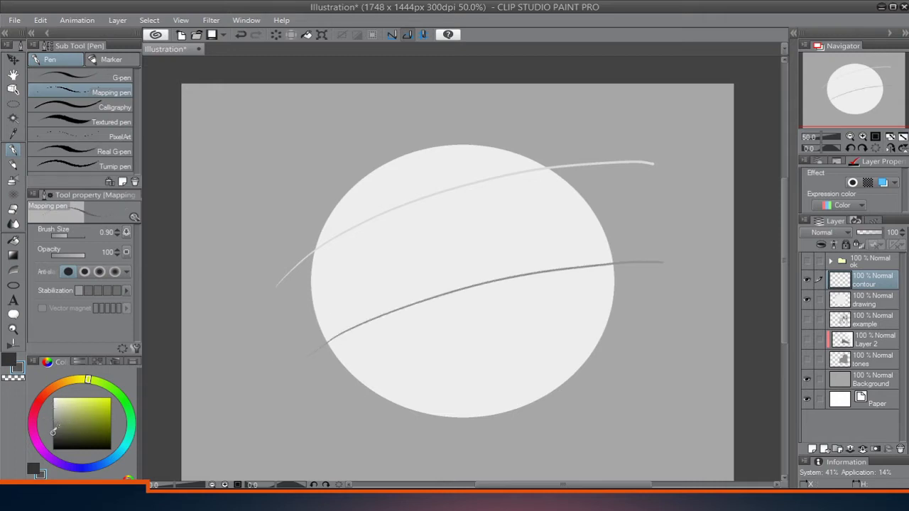
pyautogui.moveTo(361, 424); pyautogui.dragTo(692, 338)
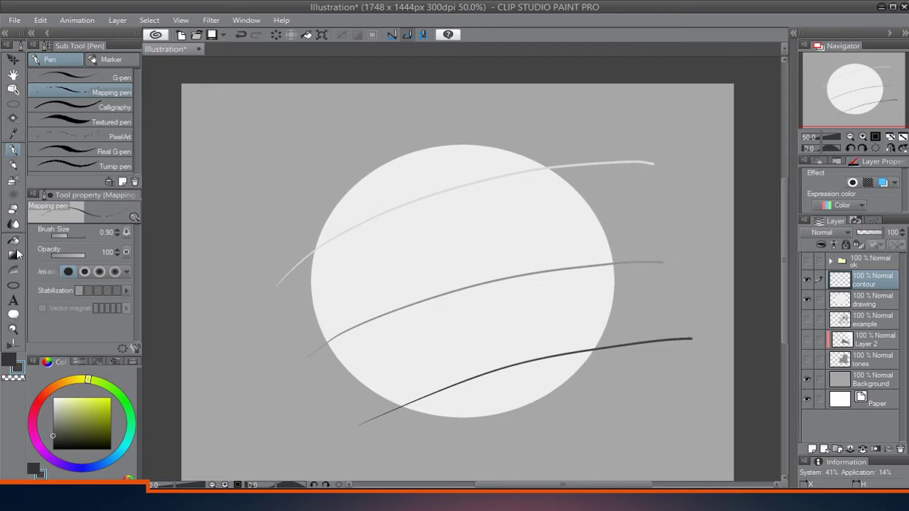
# - Contour-line fill the bottom, middle and top regions into a light-to-dark grey gradient
pyautogui.click(13, 273)
pyautogui.click(479, 384)
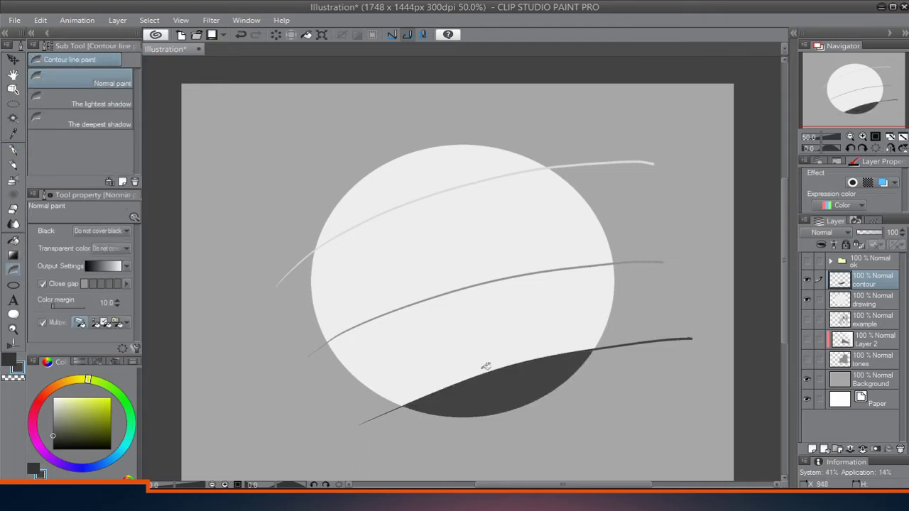
pyautogui.click(485, 366)
pyautogui.click(468, 278)
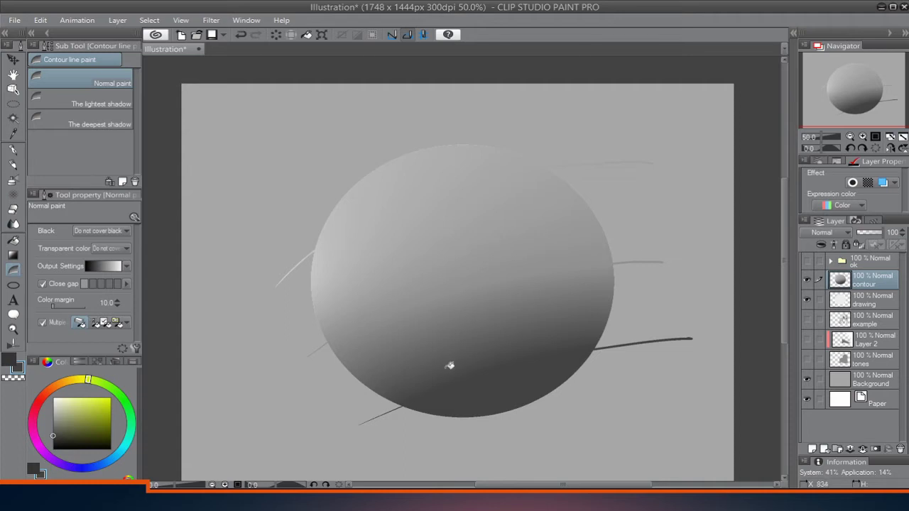
# - Turn on the Tone layer effect so the sphere gradient becomes halftone dots
pyautogui.click(867, 183)
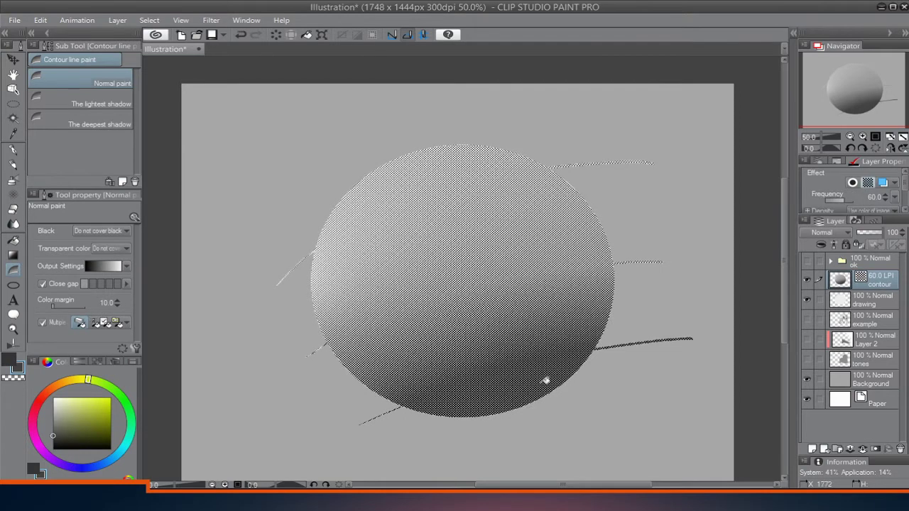
pyautogui.press('/')
pyautogui.click(546, 347)
pyautogui.moveTo(531, 341); pyautogui.dragTo(527, 313)
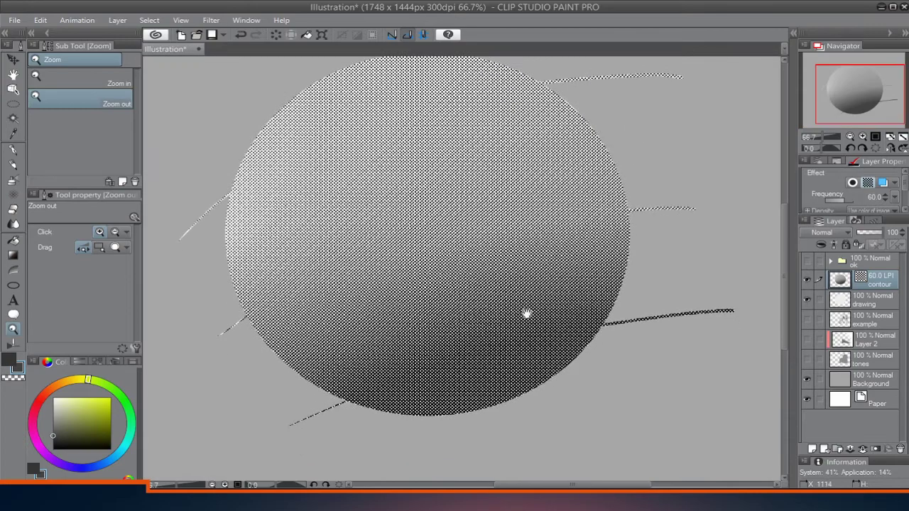
pyautogui.click(646, 347)
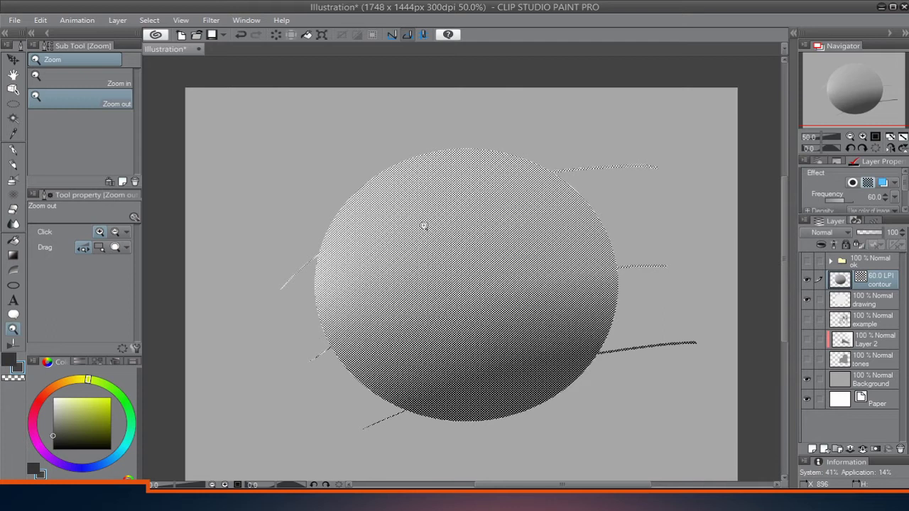
# - Airbrush a soft white highlight at size 25 over the sphere's upper-left side
pyautogui.press('b')
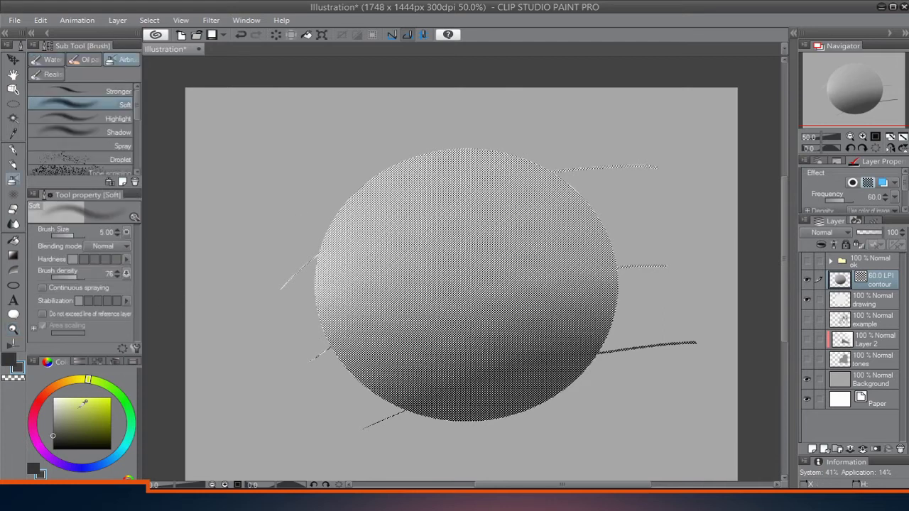
pyautogui.click(53, 398)
pyautogui.press(']')
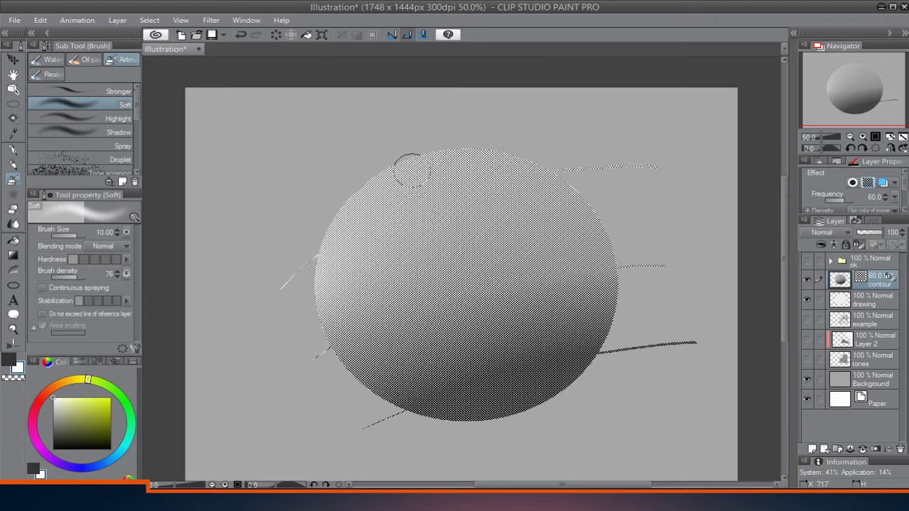
pyautogui.press(']')
pyautogui.moveTo(419, 177)
pyautogui.mouseDown()
pyautogui.moveTo(424, 189)
pyautogui.moveTo(398, 213)
pyautogui.moveTo(425, 198)
pyautogui.mouseUp()
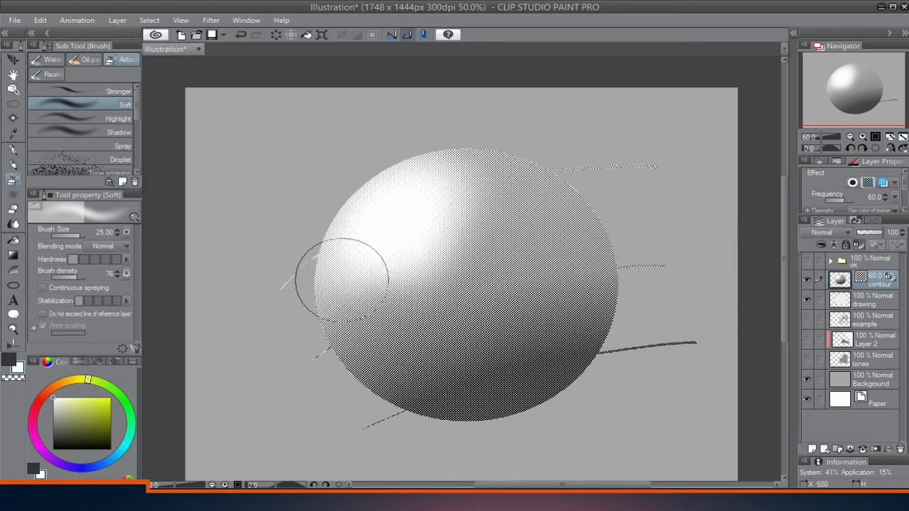
pyautogui.moveTo(341, 281); pyautogui.dragTo(418, 284)
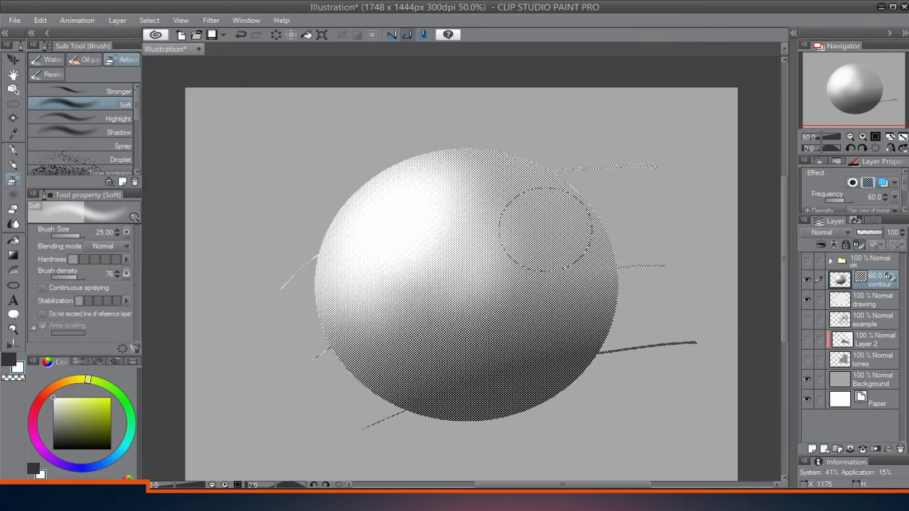
# - Darken the sphere's right and bottom rims with dark grey airbrush
pyautogui.press('x')
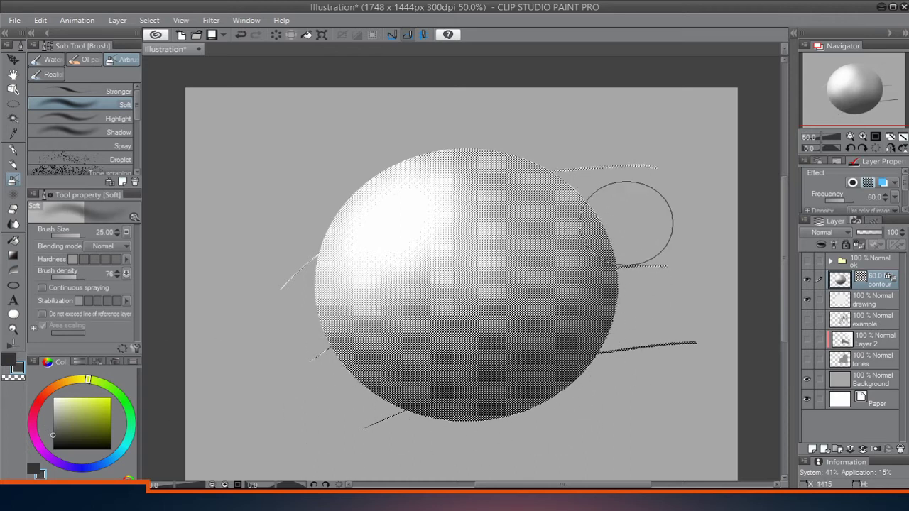
pyautogui.moveTo(539, 142); pyautogui.dragTo(603, 263)
pyautogui.moveTo(539, 142); pyautogui.dragTo(596, 269)
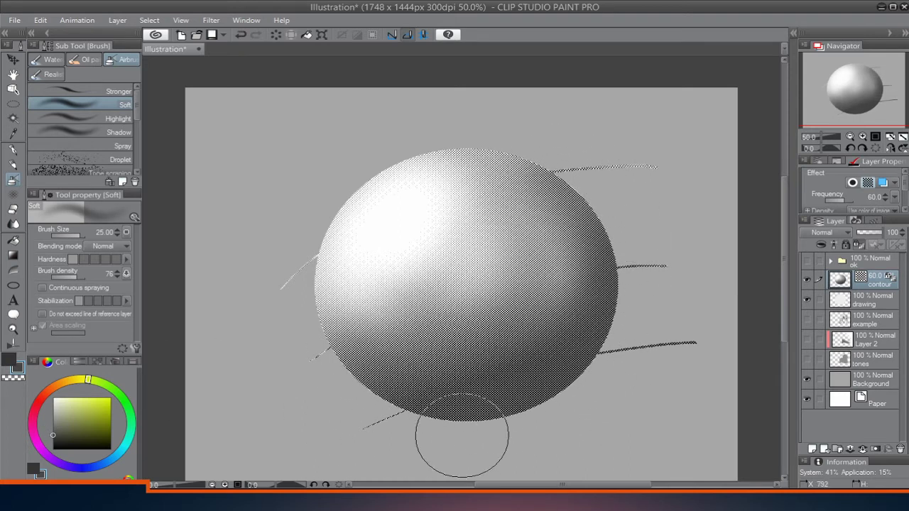
pyautogui.moveTo(426, 426); pyautogui.dragTo(497, 419)
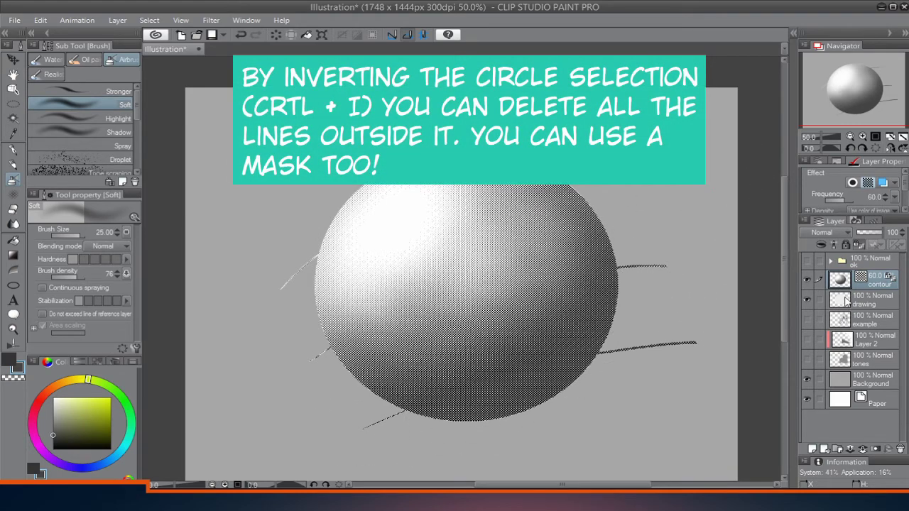
# - Select the circle, invert the selection, delete the stray lines outside, and deselect
pyautogui.keyDown('ctrl'); pyautogui.click(840, 279); pyautogui.keyUp('ctrl')
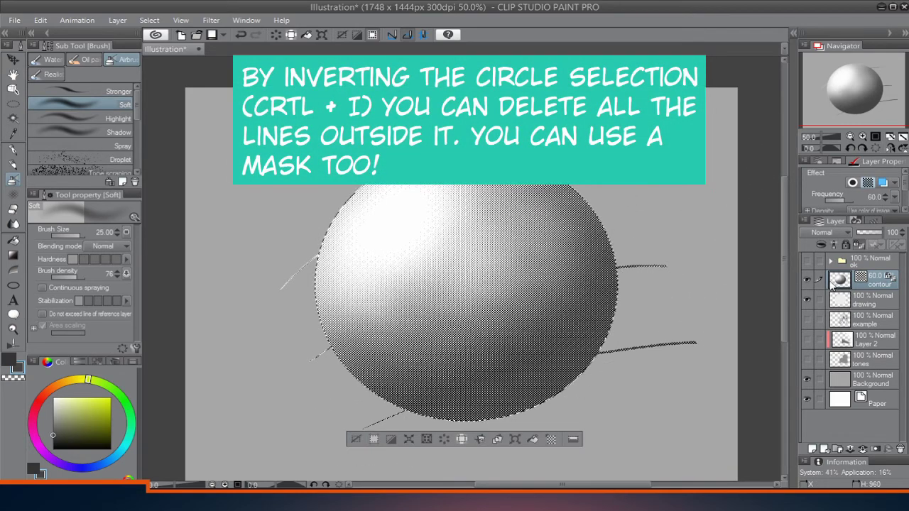
pyautogui.hotkey('ctrl', 'shift', 'i')
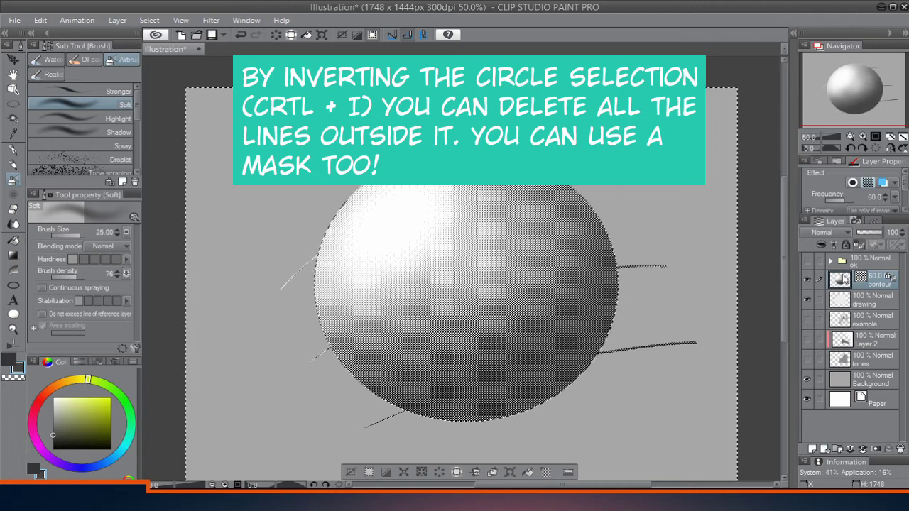
pyautogui.press('Delete')
pyautogui.hotkey('ctrl', 'd')
pyautogui.moveTo(638, 306); pyautogui.dragTo(597, 315)
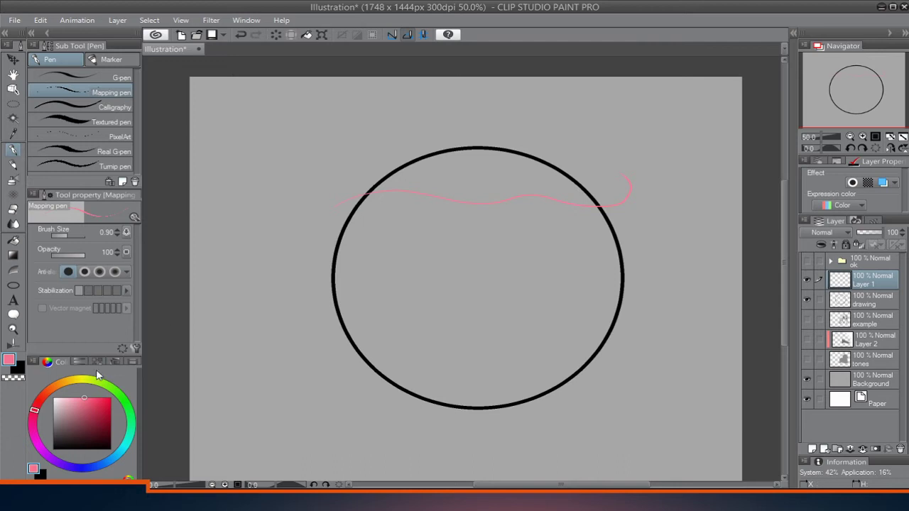
# - Draw orange, yellow-green and green wavy Mapping pen lines across the circle
pyautogui.moveTo(34, 410); pyautogui.dragTo(61, 383)
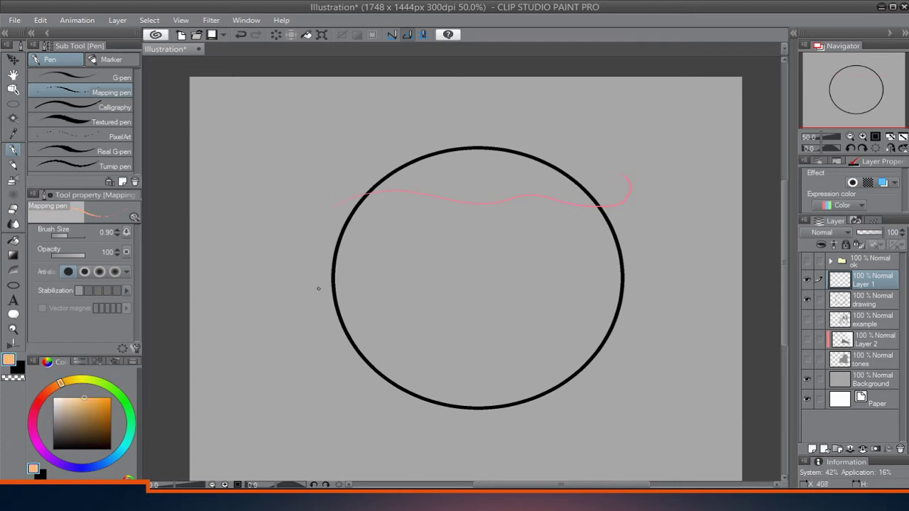
pyautogui.moveTo(397, 260); pyautogui.dragTo(637, 261)
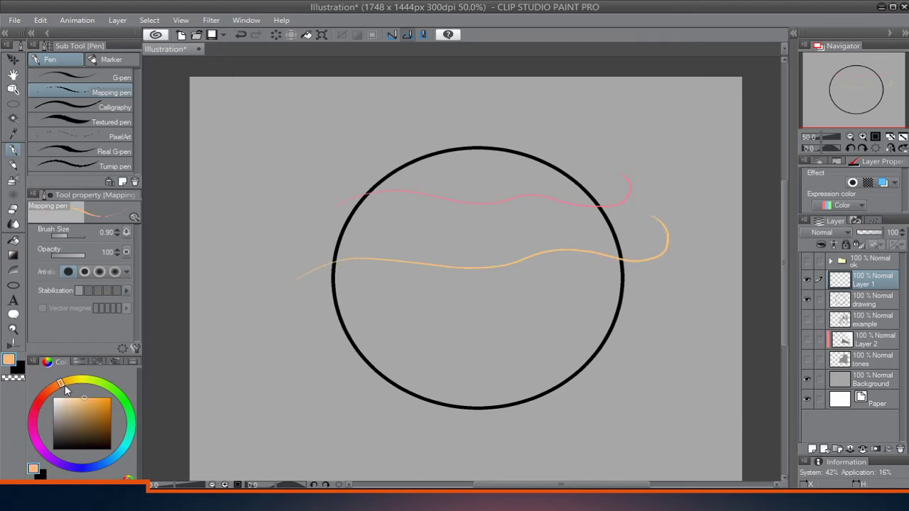
pyautogui.moveTo(61, 384); pyautogui.dragTo(101, 384)
pyautogui.moveTo(311, 343); pyautogui.dragTo(696, 283)
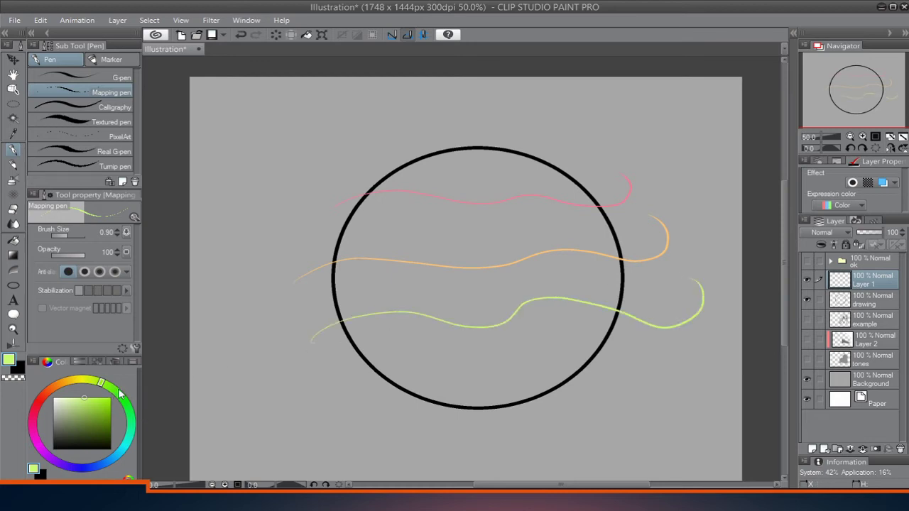
pyautogui.moveTo(103, 383); pyautogui.dragTo(129, 415)
pyautogui.moveTo(360, 398); pyautogui.dragTo(618, 355)
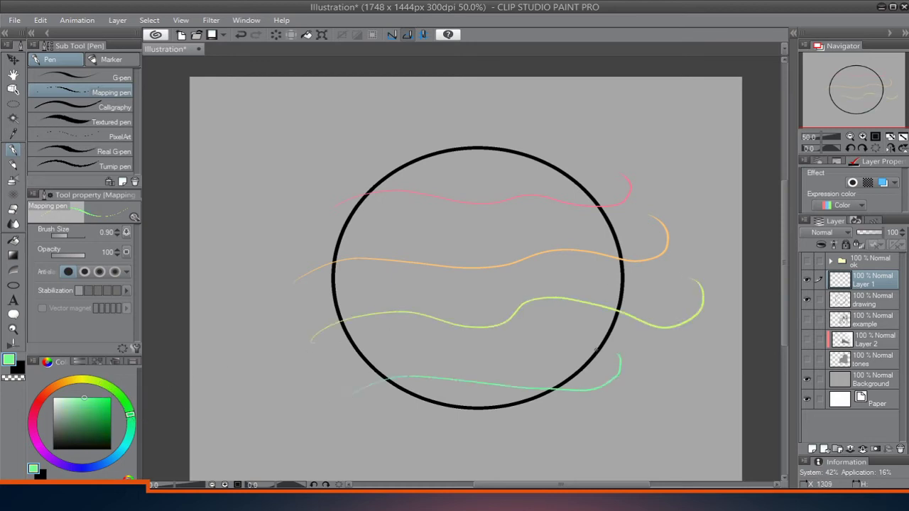